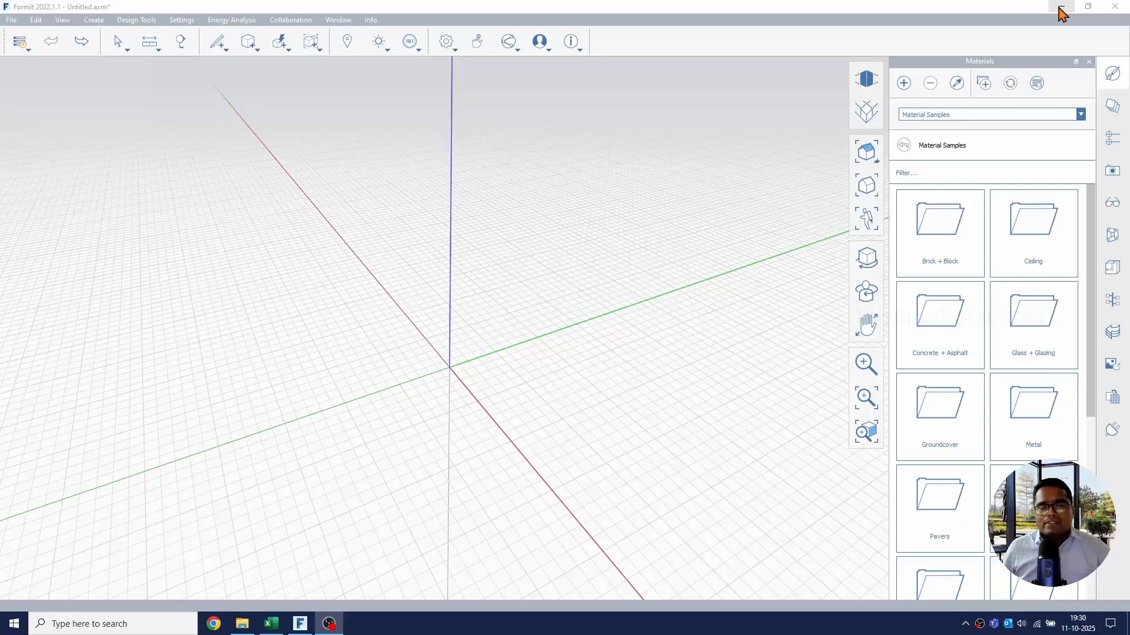
left_click(1061, 13)
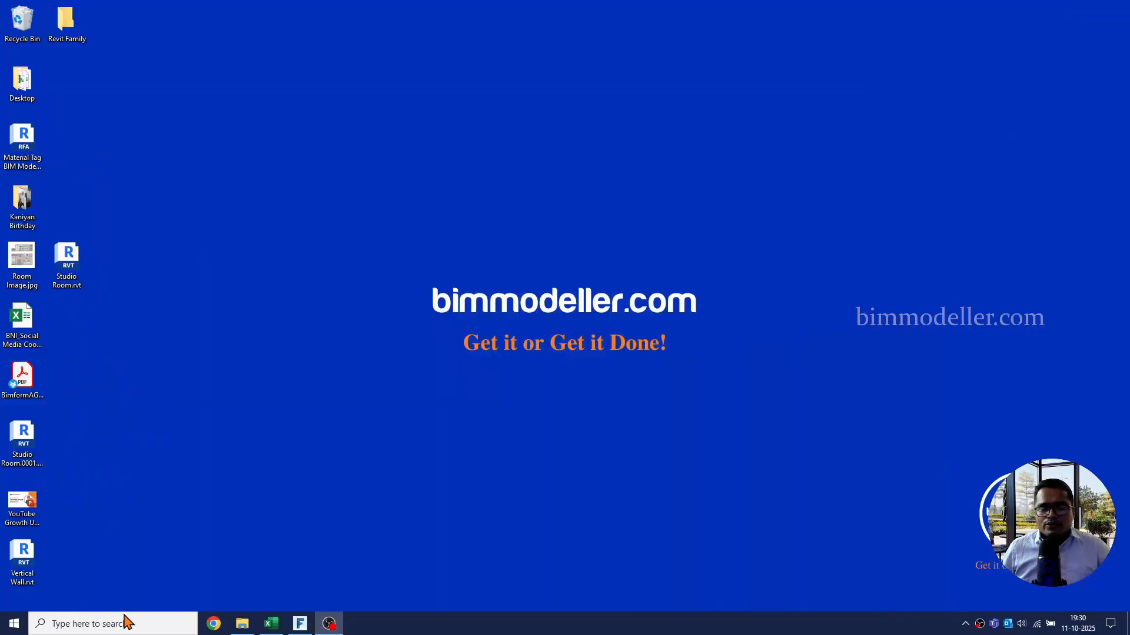
left_click(301, 625)
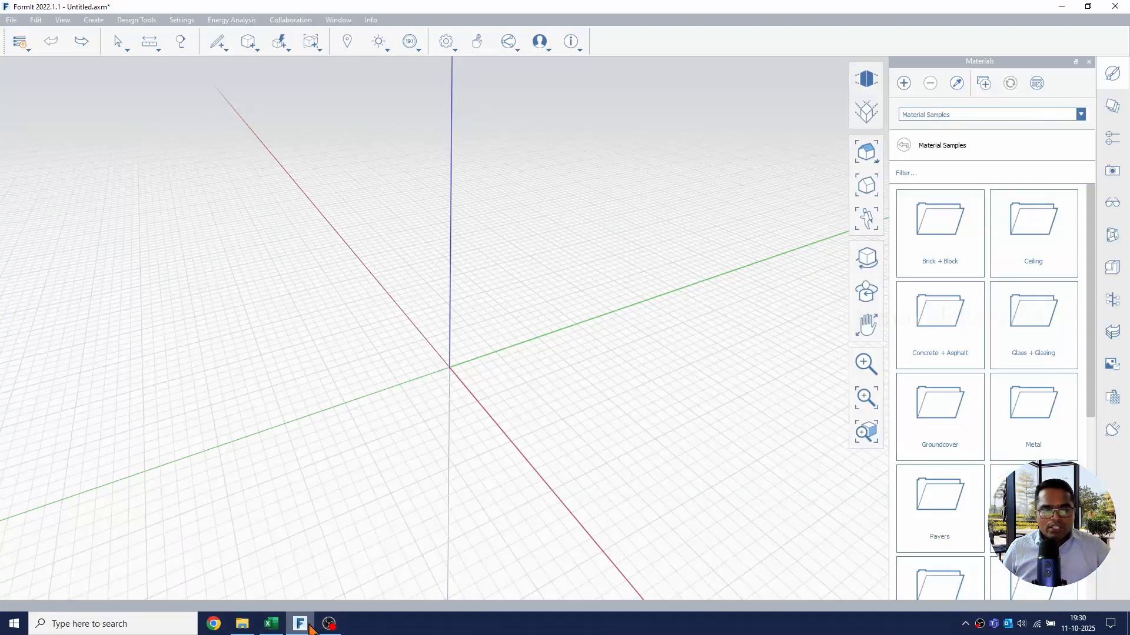
Switch to Revit and start the Convert RFA to FormIt add-in.
left_click(356, 625)
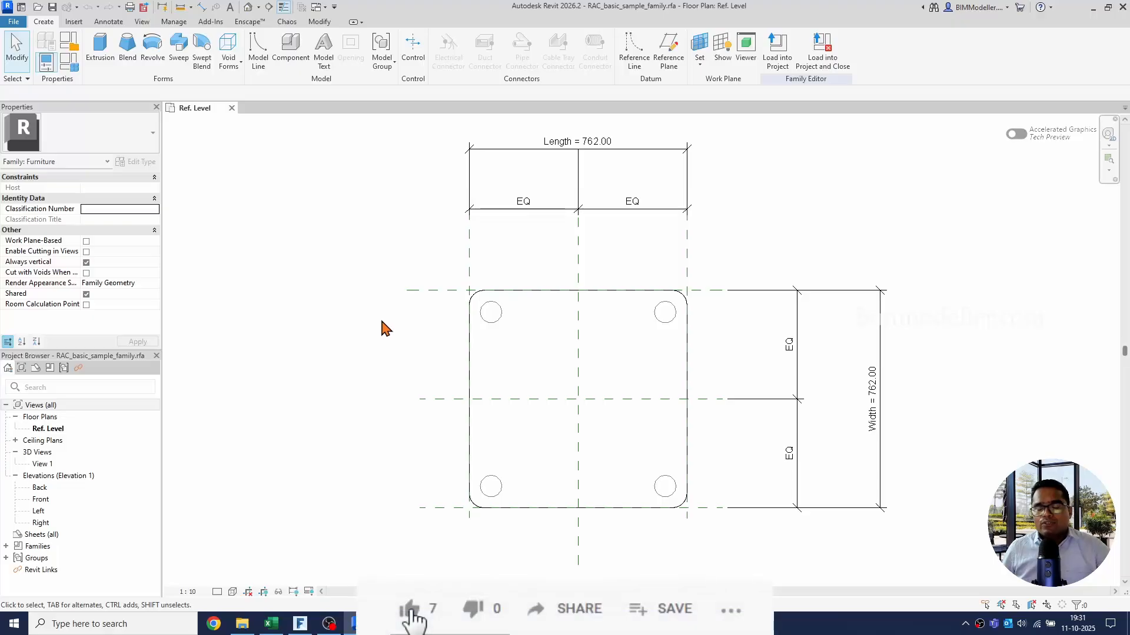
left_click(211, 21)
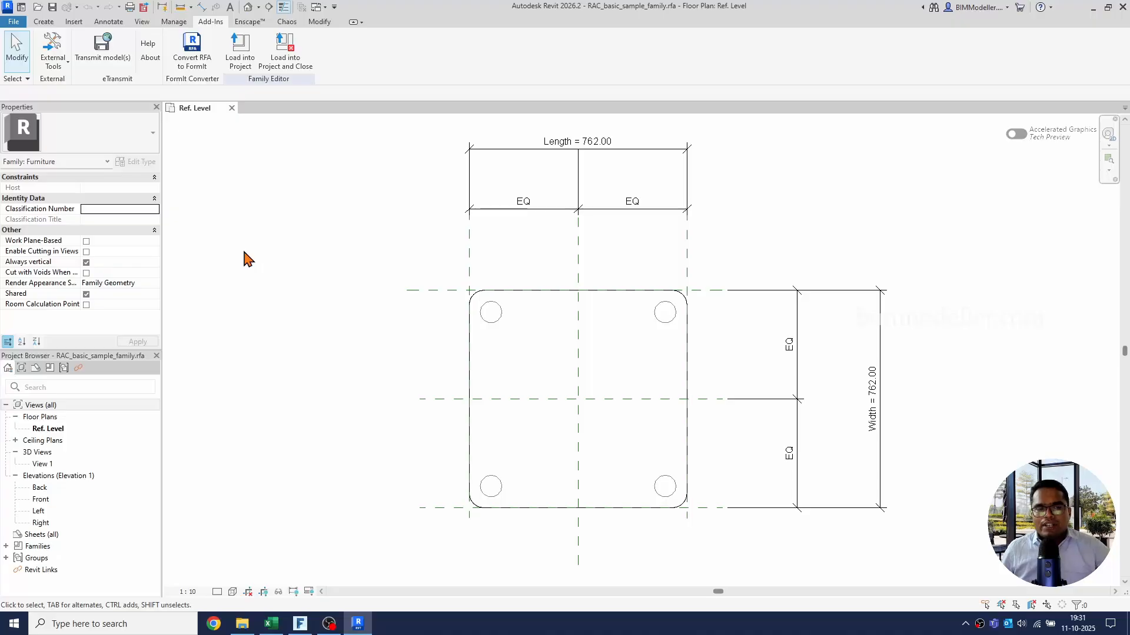
left_click(194, 66)
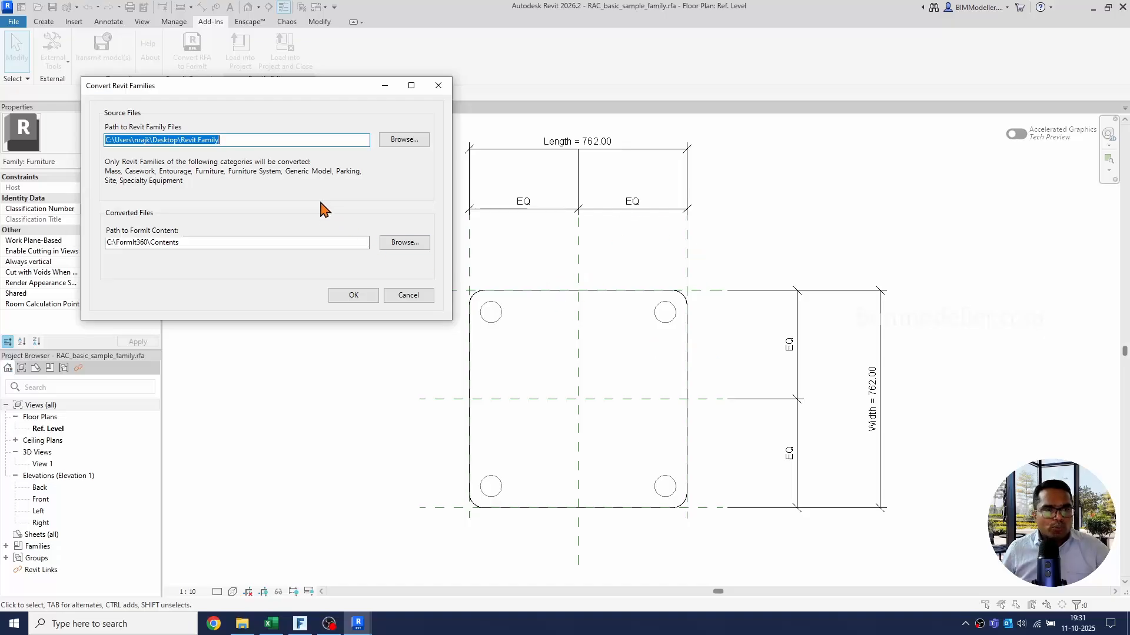
Convert the families in the desktop's Revit Family folder into FormIt content in C:\FormIt360\Contents.
left_click(266, 142)
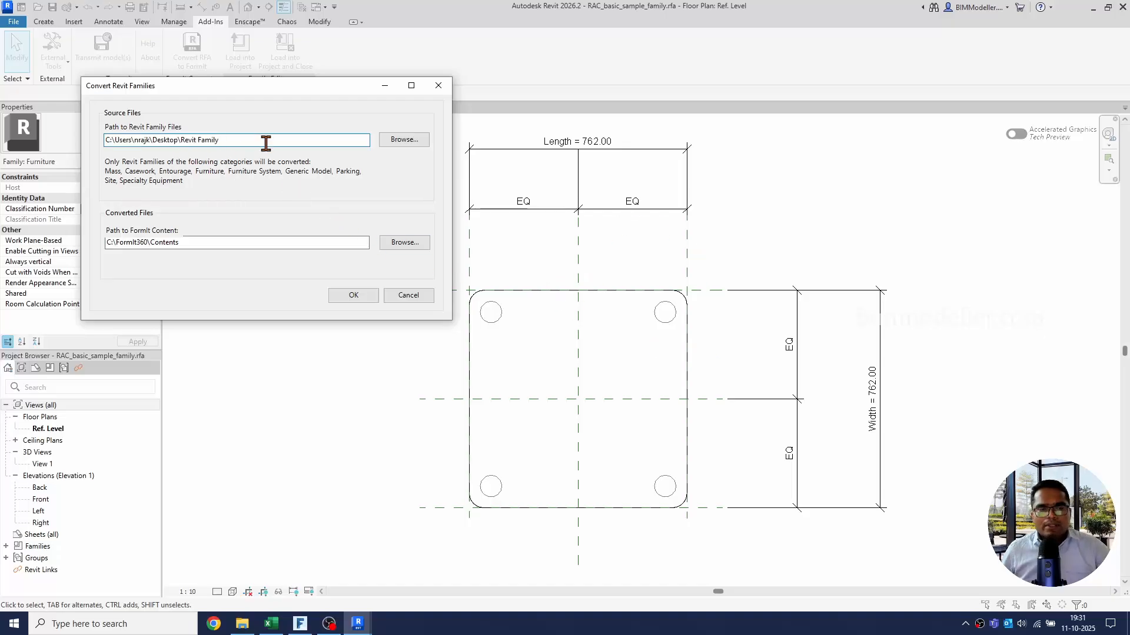
left_click(241, 246)
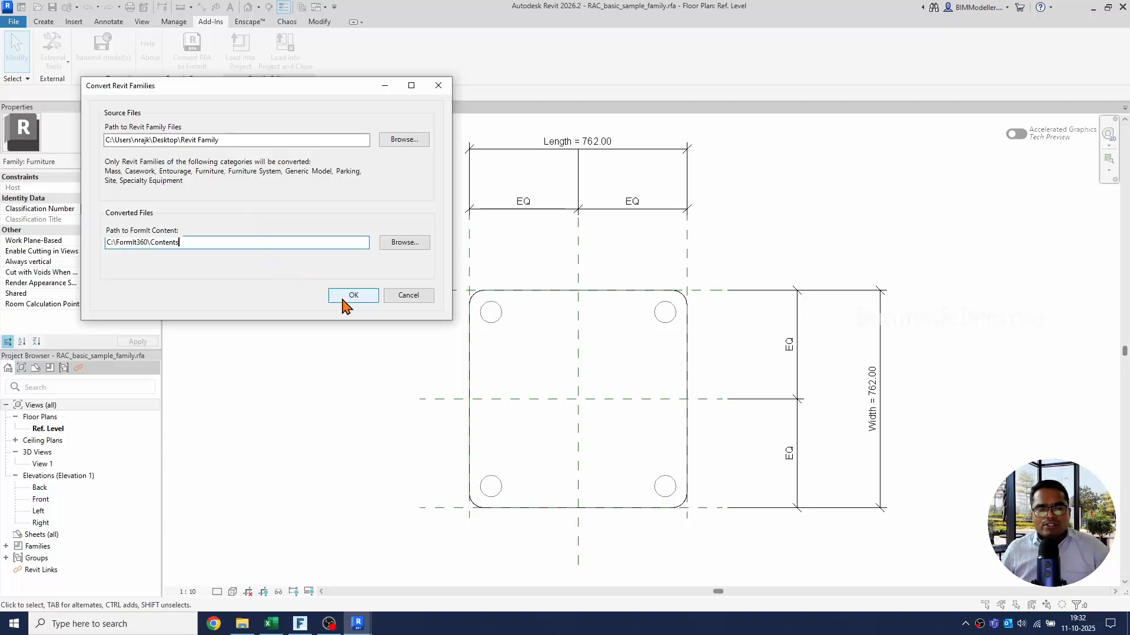
left_click_drag(259, 140, 104, 140)
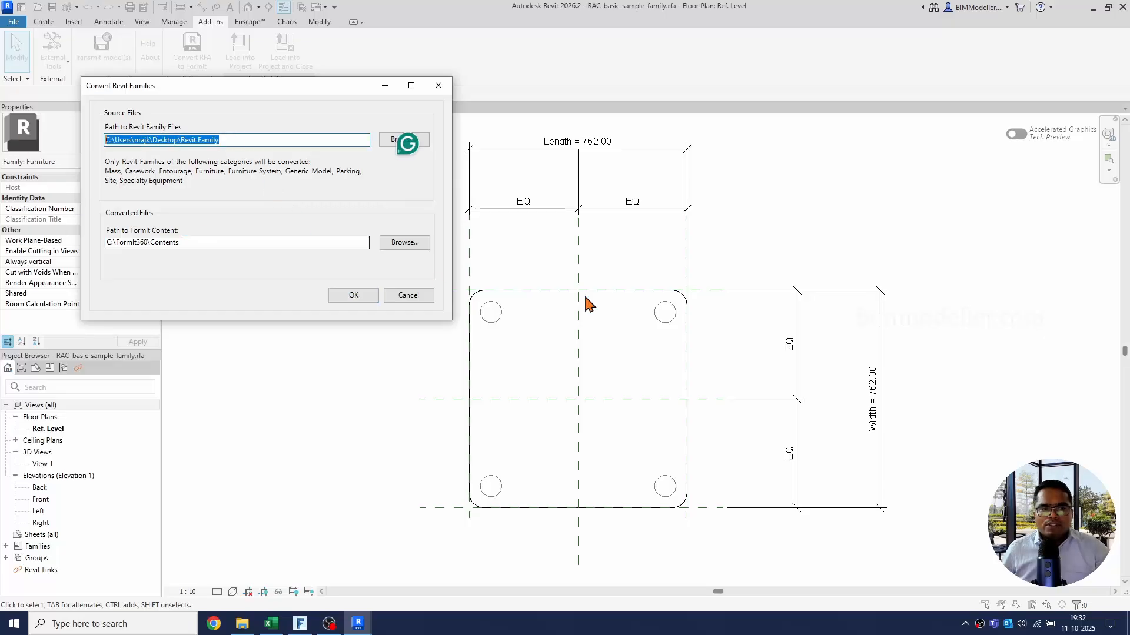
left_click(364, 297)
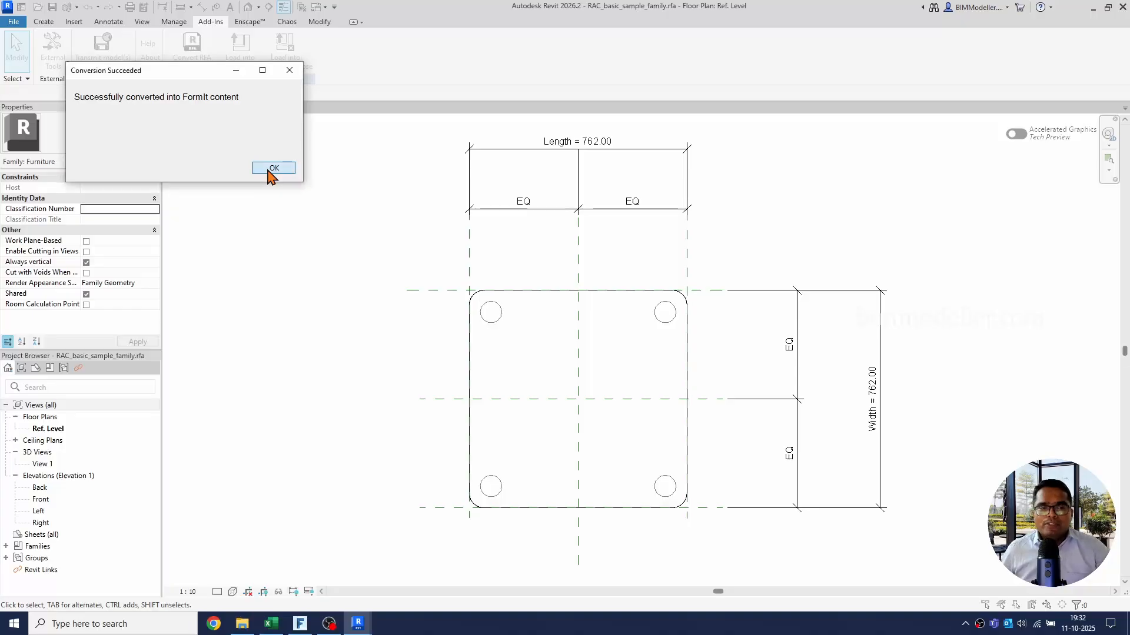
left_click(273, 169)
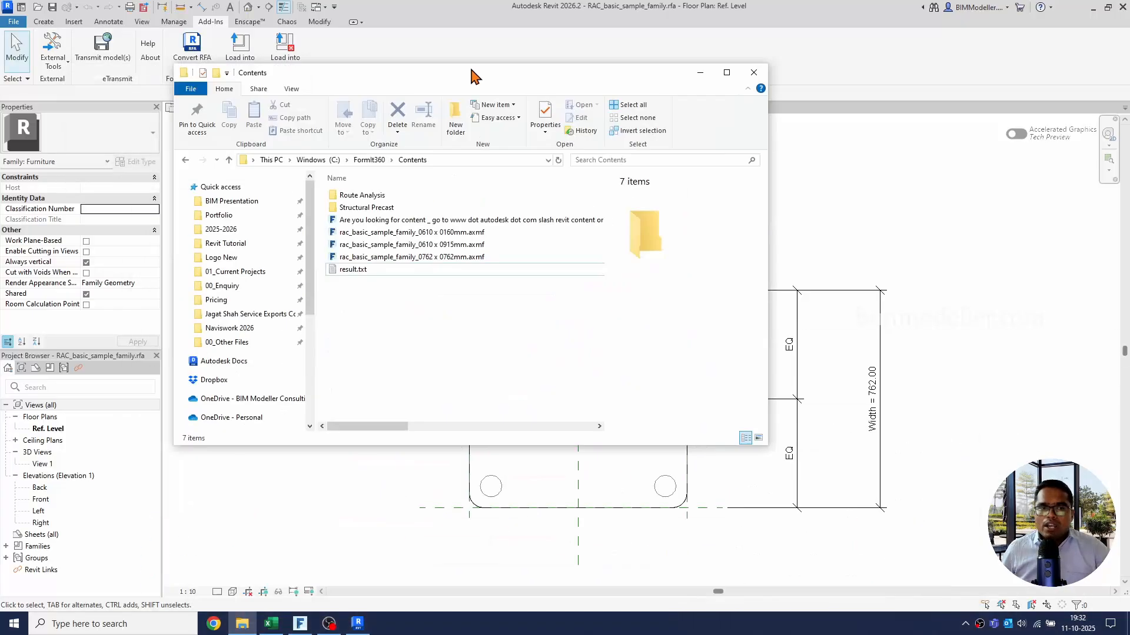
Maximize the Contents folder window and select the three converted rac_basic_sample_family AXMF files.
double_click(474, 75)
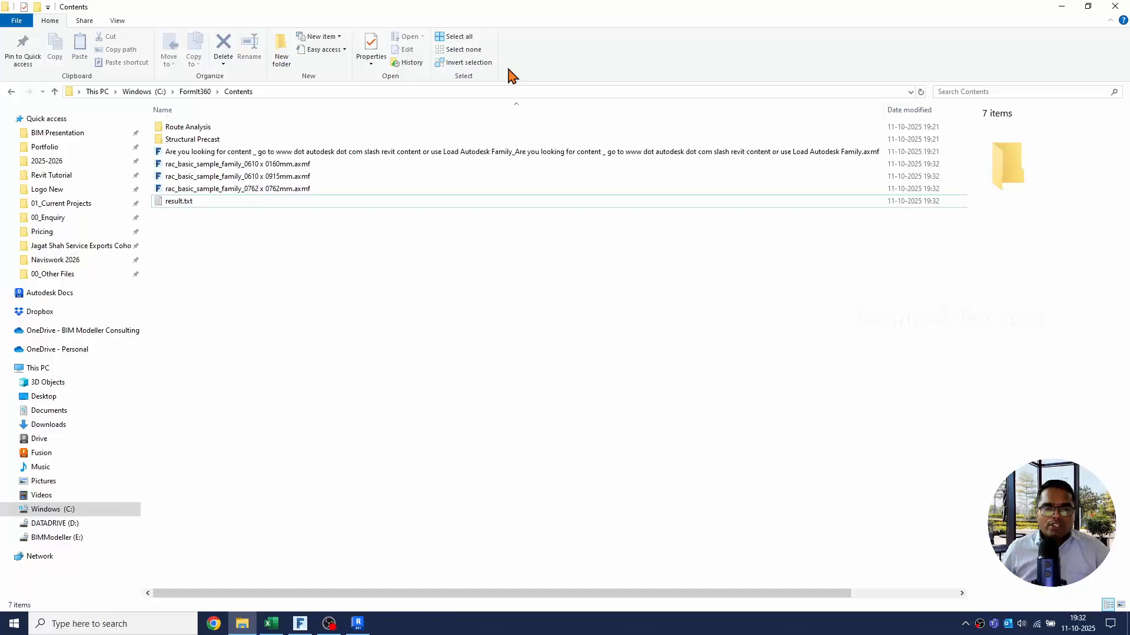
left_click(327, 190)
left_click(327, 165, "ctrl")
left_click(240, 177, "ctrl")
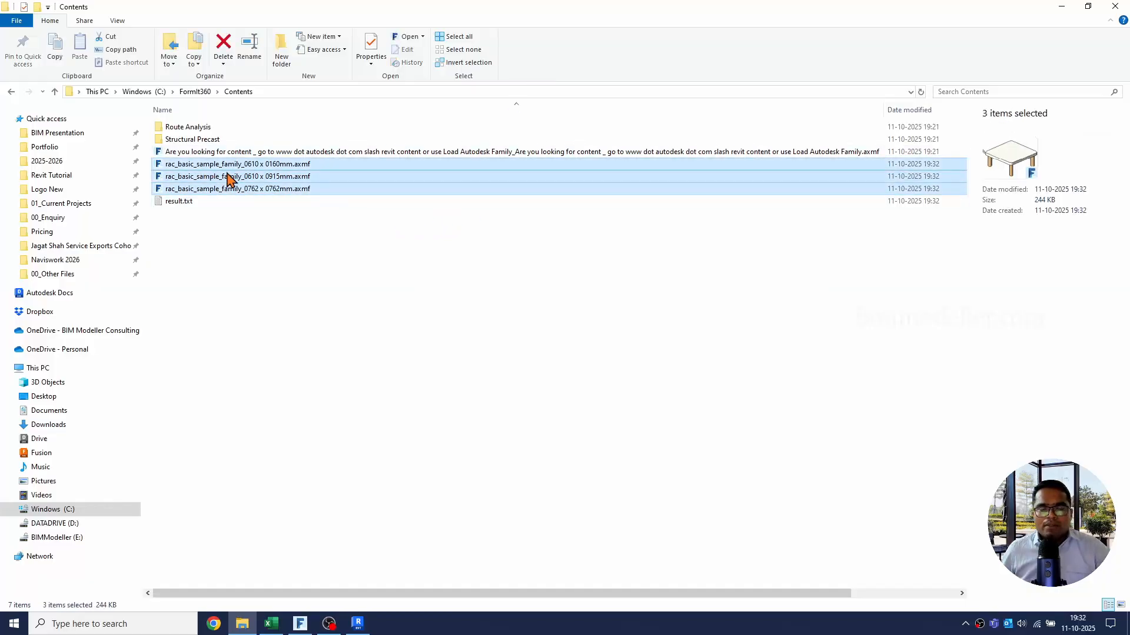
Switch to Revit and compare the family's type names with the converted files in the Contents folder.
left_click(358, 624)
left_click(44, 21)
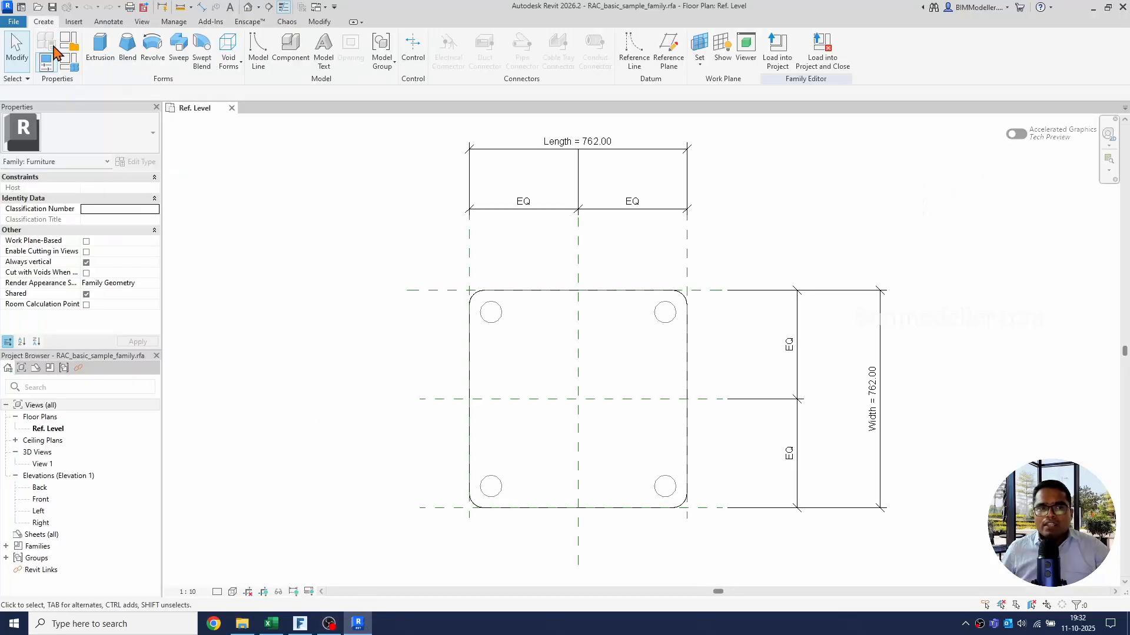
left_click(47, 62)
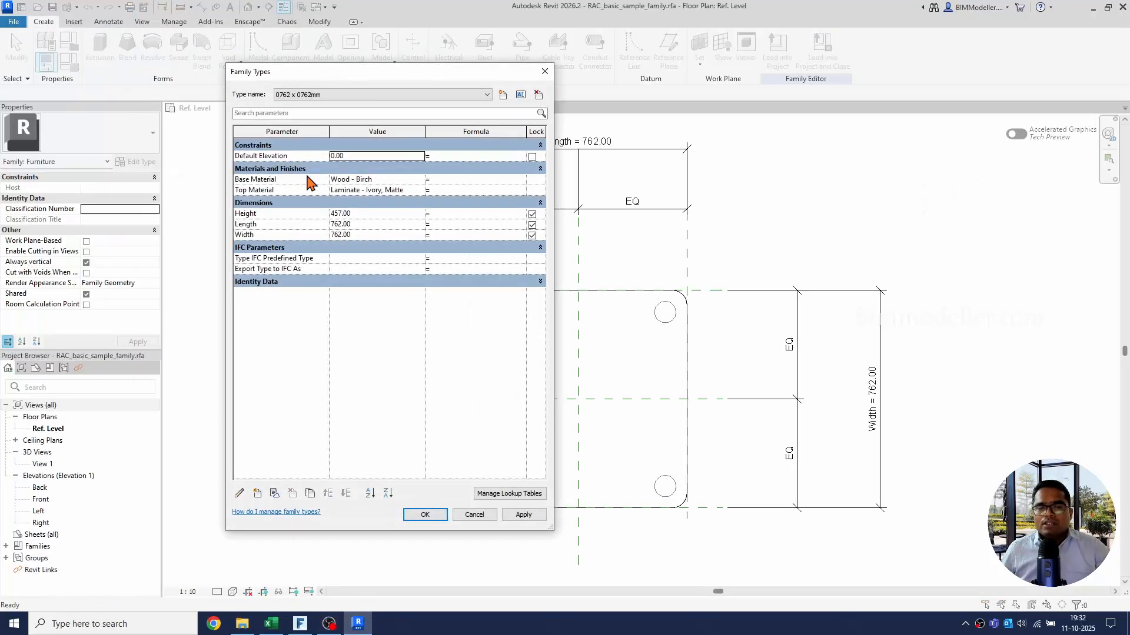
left_click(371, 95)
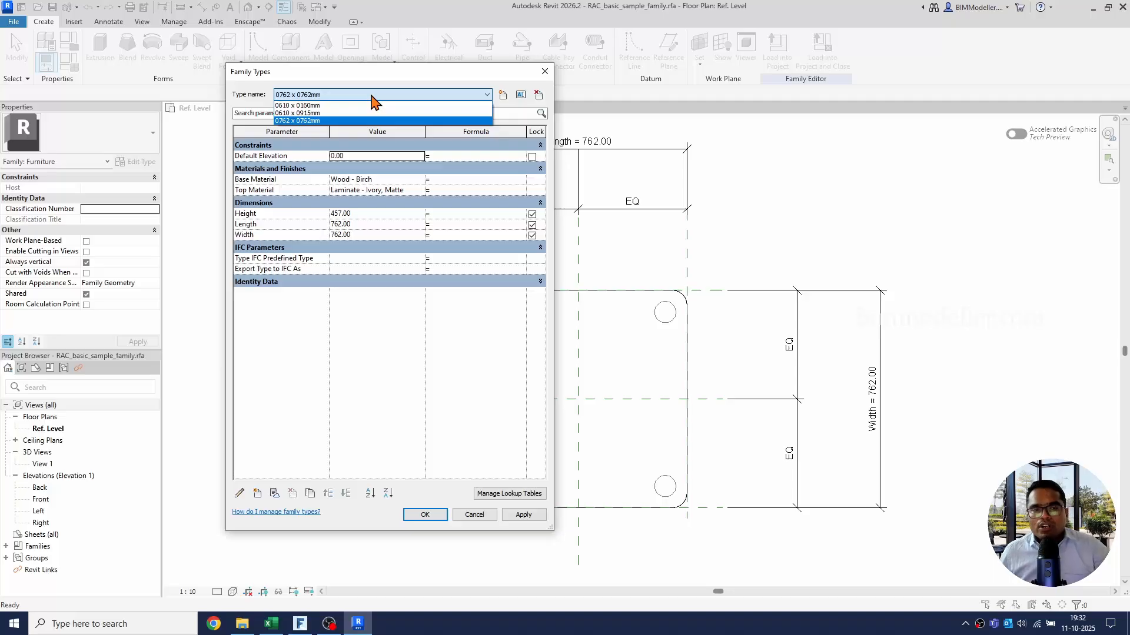
left_click(372, 97)
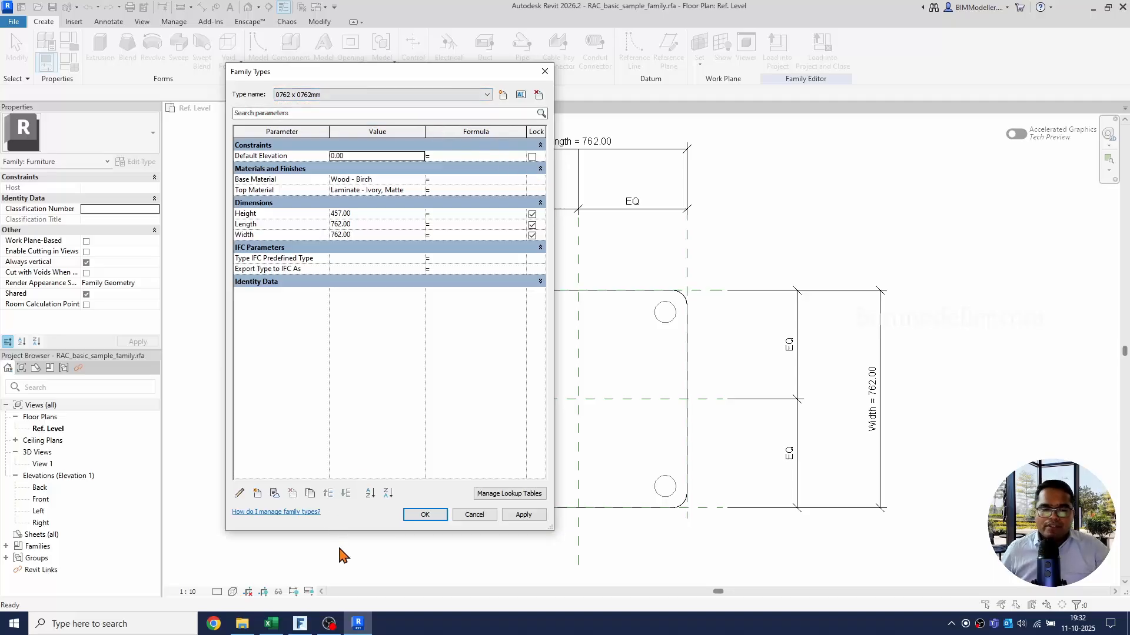
left_click(242, 623)
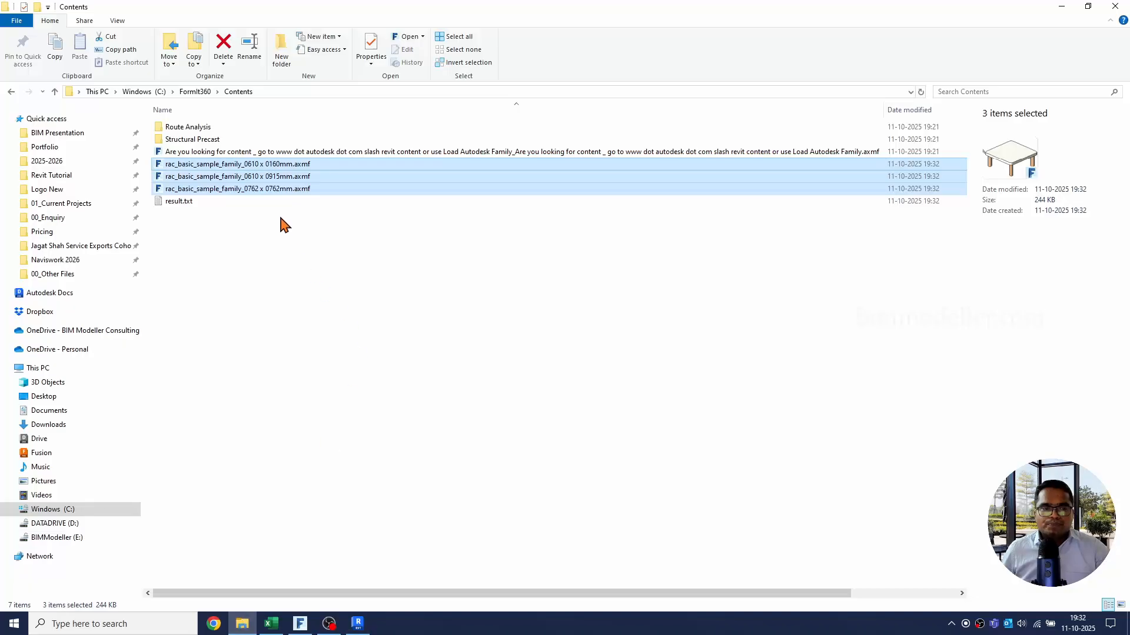
Switch to FormIt and import the local file rac_basic_sample_family_0610 x 0915mm.axmf into the sketch.
left_click(300, 624)
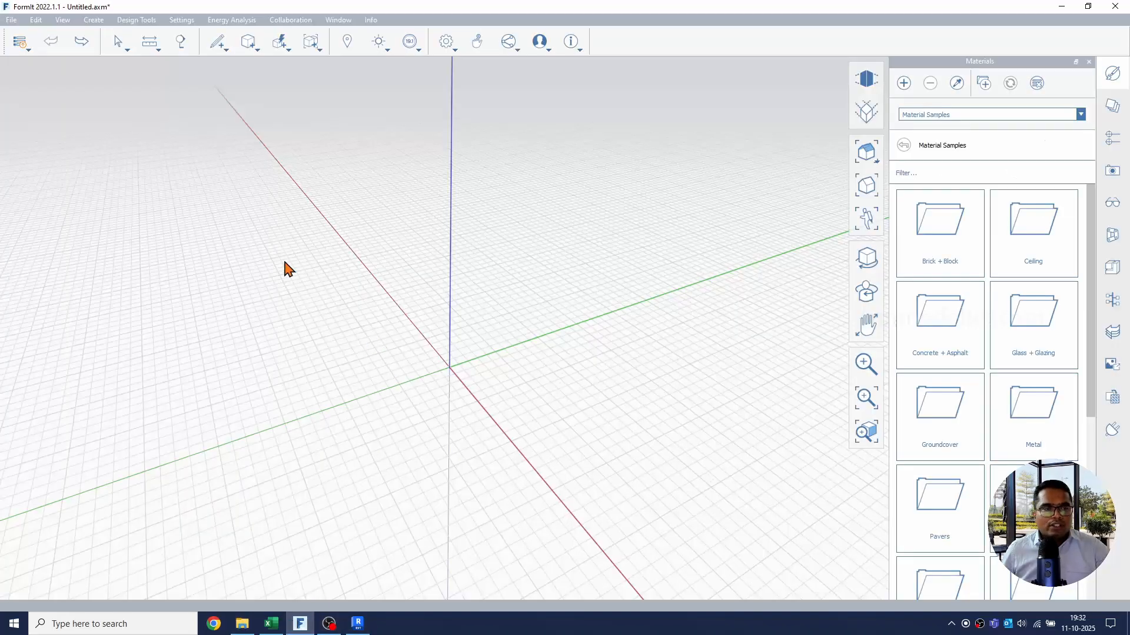
left_click(12, 20)
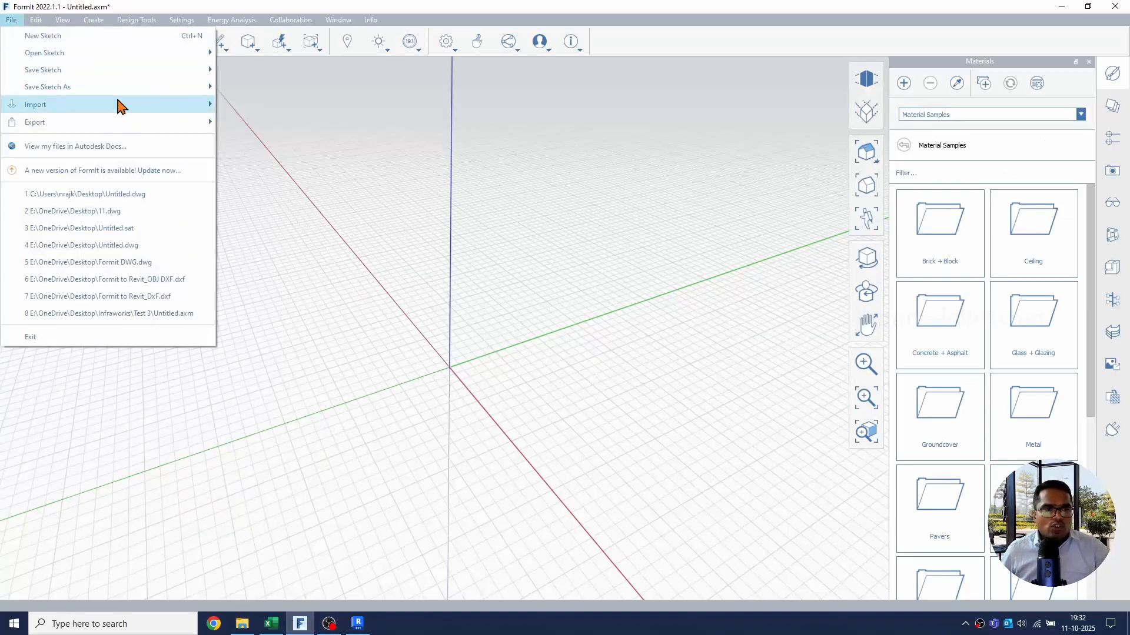
mouse_move(121, 106)
left_click(270, 121)
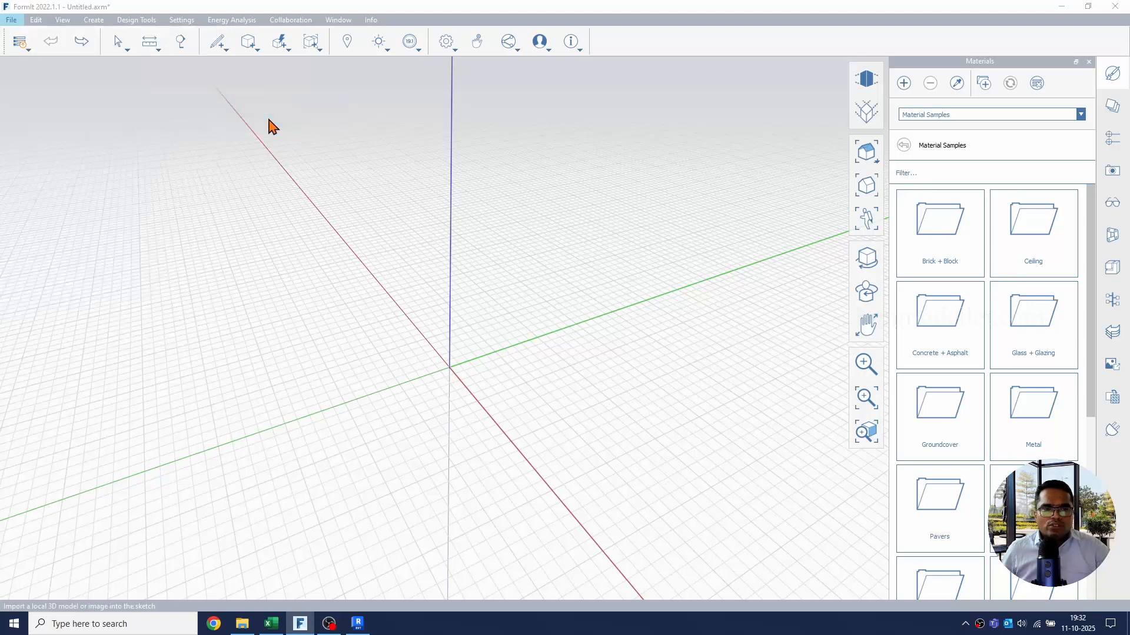
left_click(224, 136)
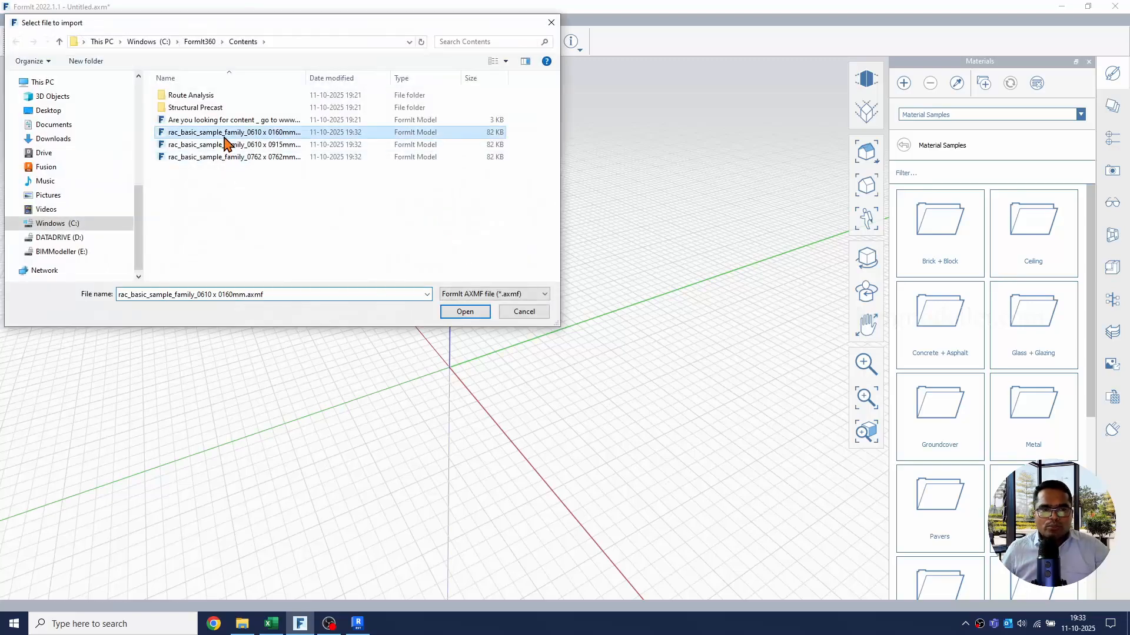
left_click(227, 144)
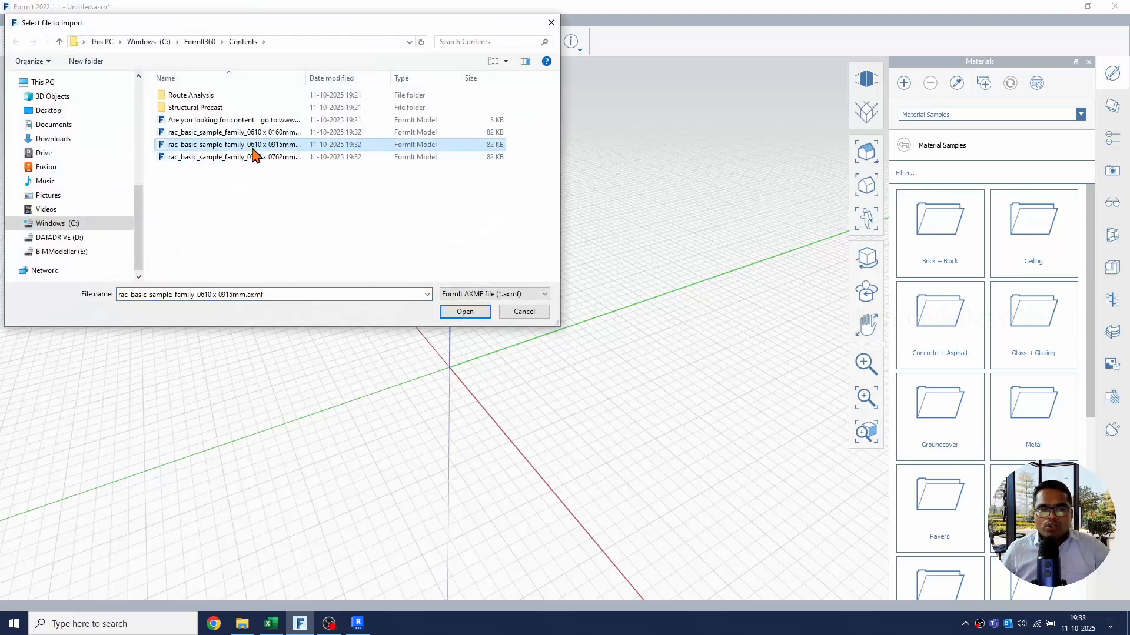
left_click(462, 313)
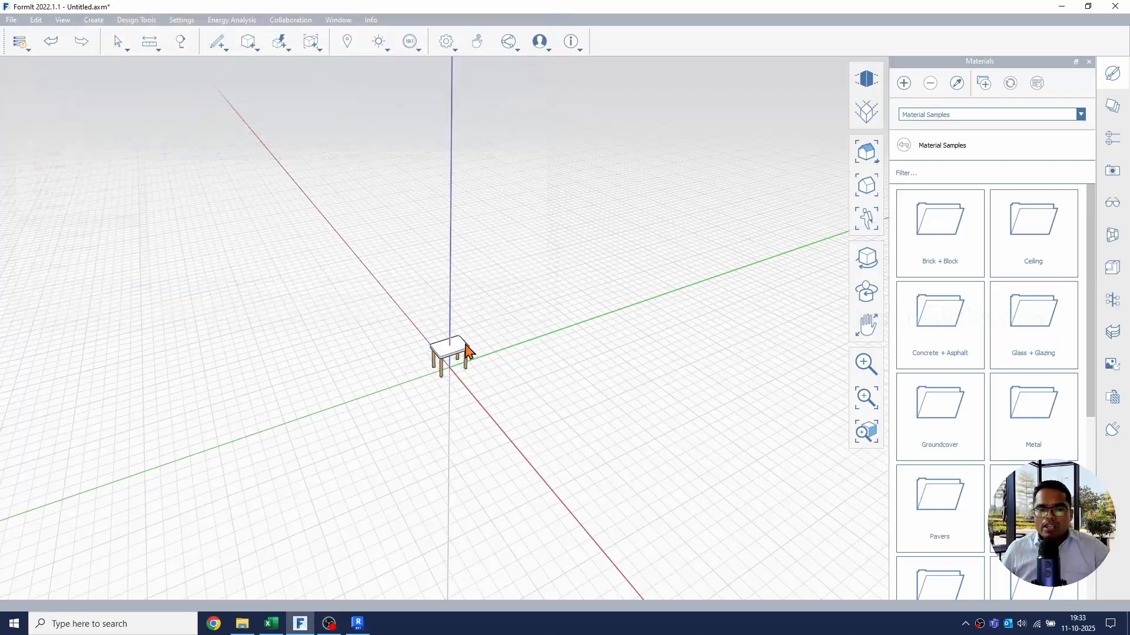
Move the imported table about 5'-7" away from the origin.
scroll(443, 356, "up", 5)
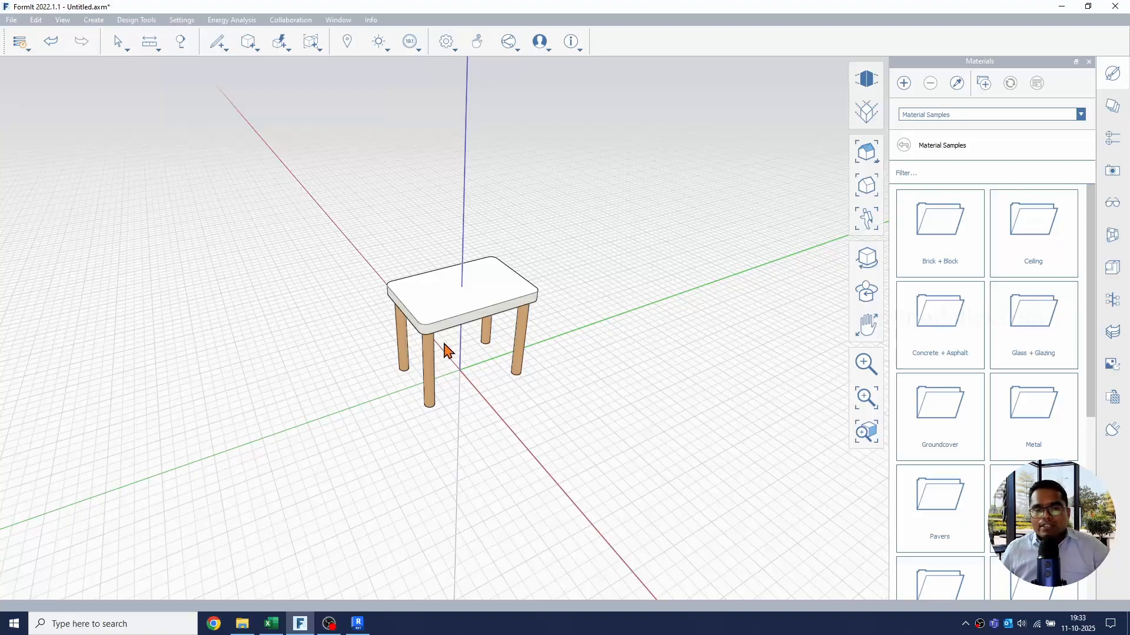
left_click(441, 331)
left_click_drag(536, 291, 607, 225)
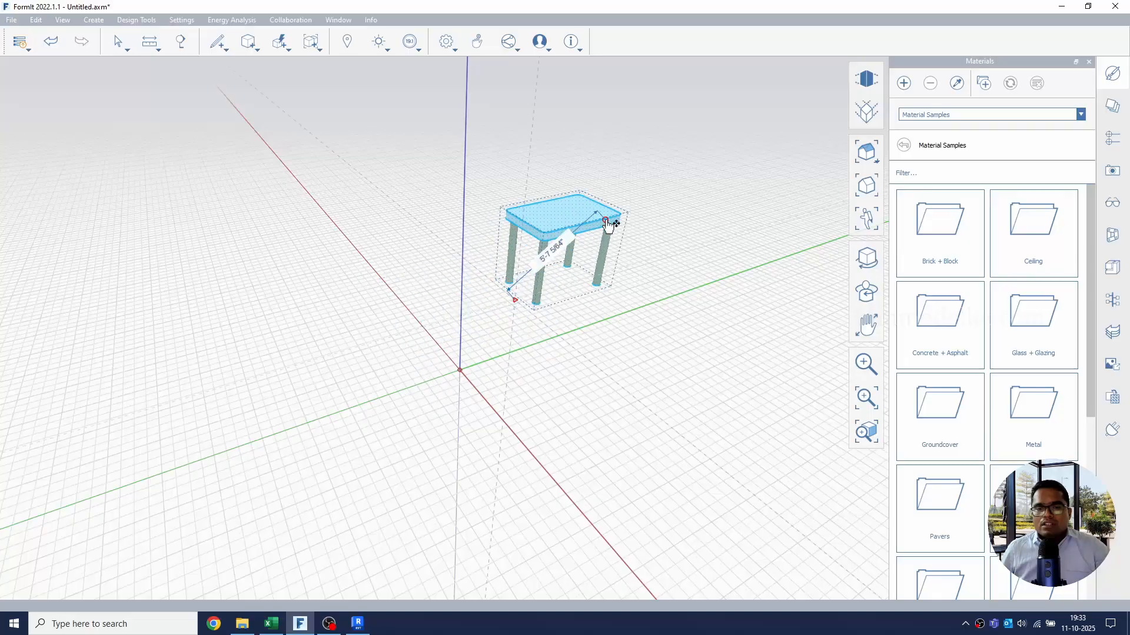
left_click(563, 305)
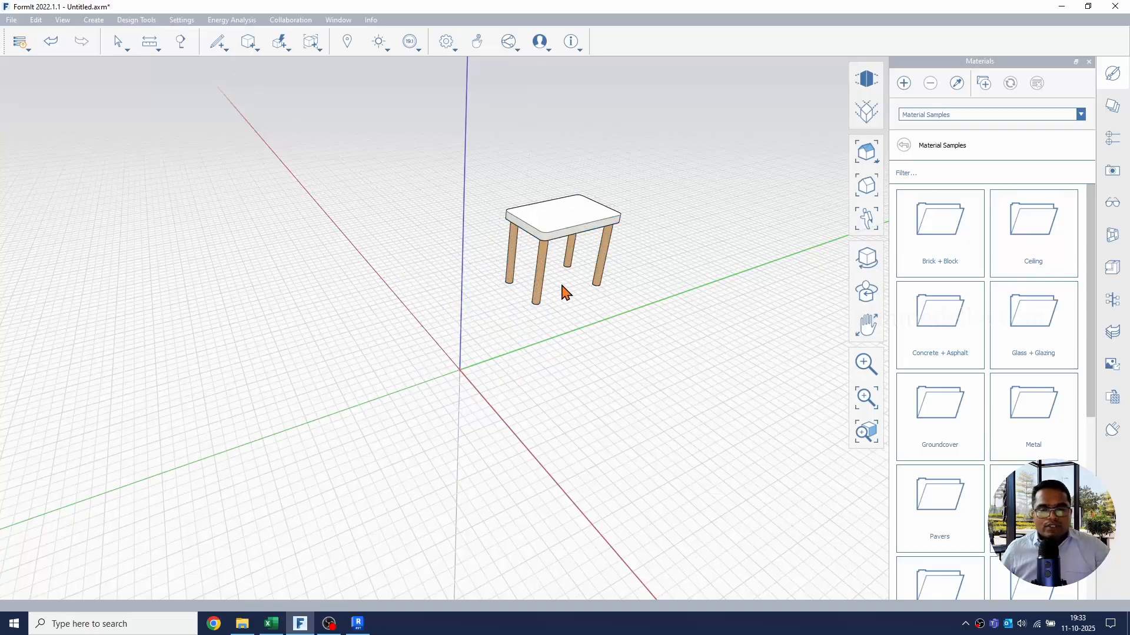
Ungroup the table so its legs can be selected separately from the tabletop.
left_click(558, 242)
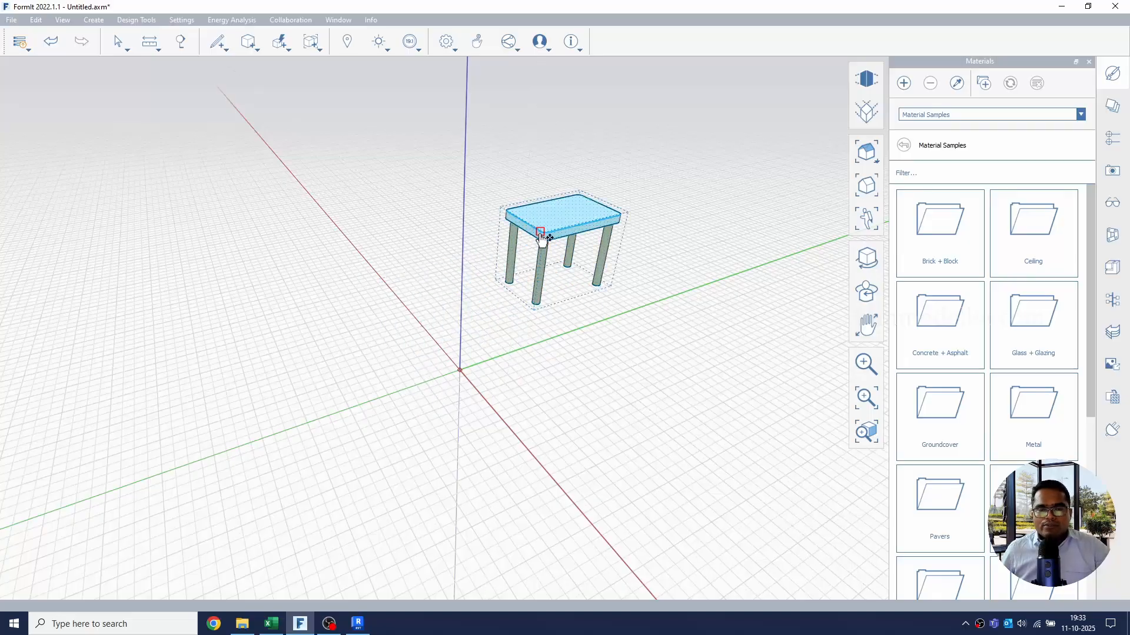
right_click(542, 249)
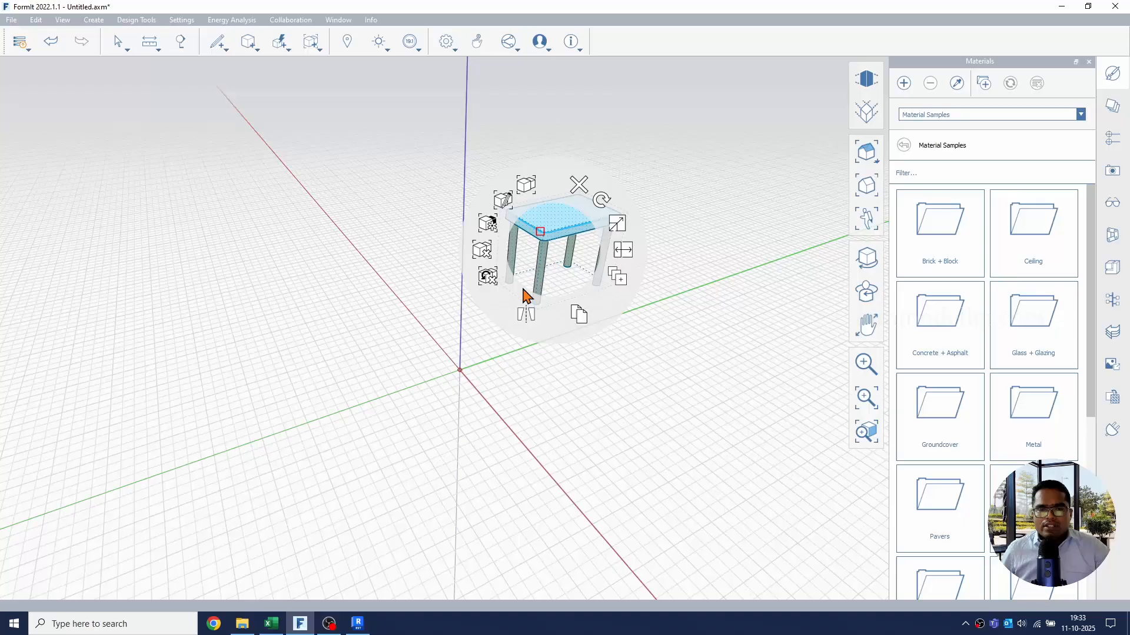
left_click(488, 276)
left_click(547, 283)
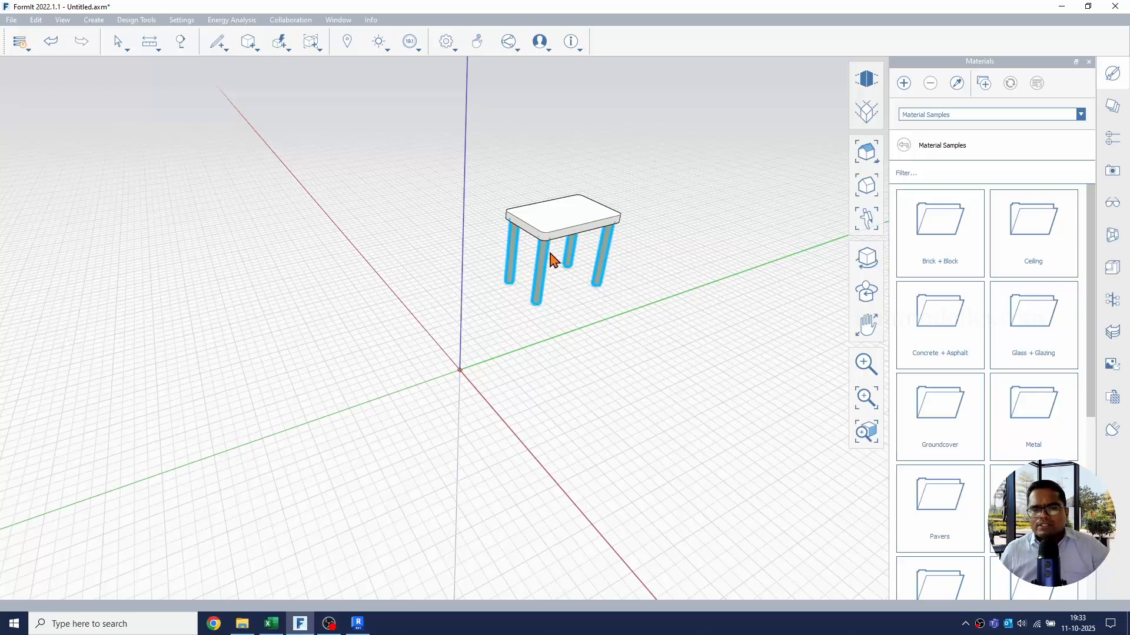
left_click(579, 317)
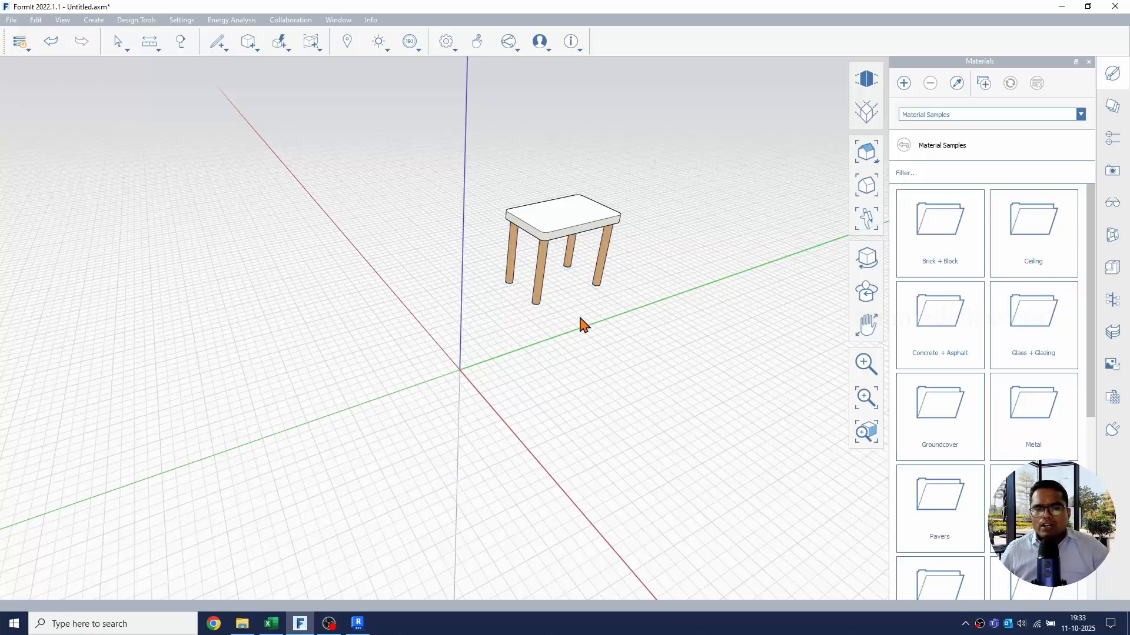
Try moving the four table legs away from the tabletop, and undo that move.
left_click(539, 291)
left_click_drag(536, 274, 468, 389)
left_click(347, 403)
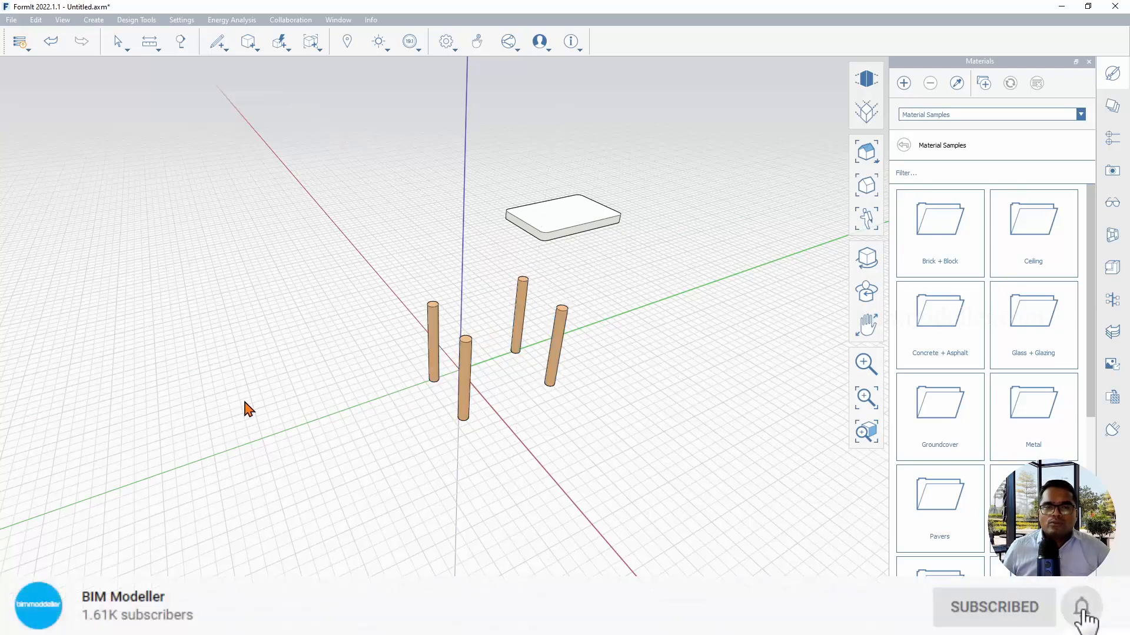
key("ctrl+z")
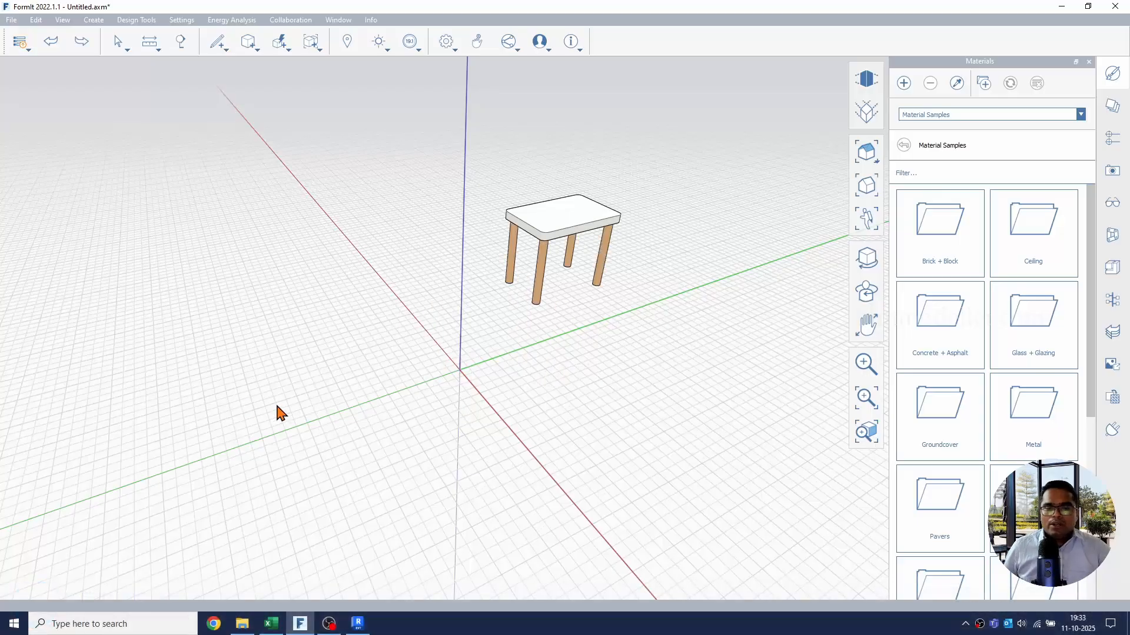